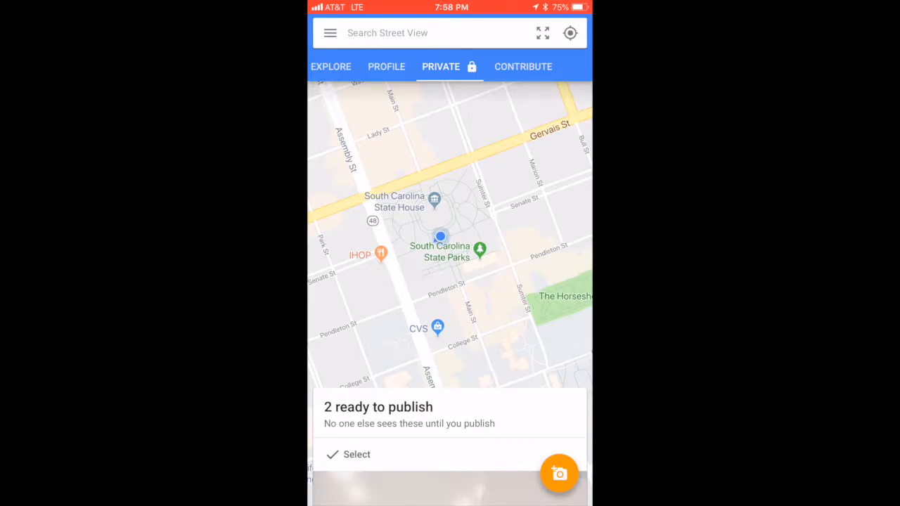
- Expand the add-photo menu to show the link-camera, import-360-photos and camera options
left_click(559, 473)
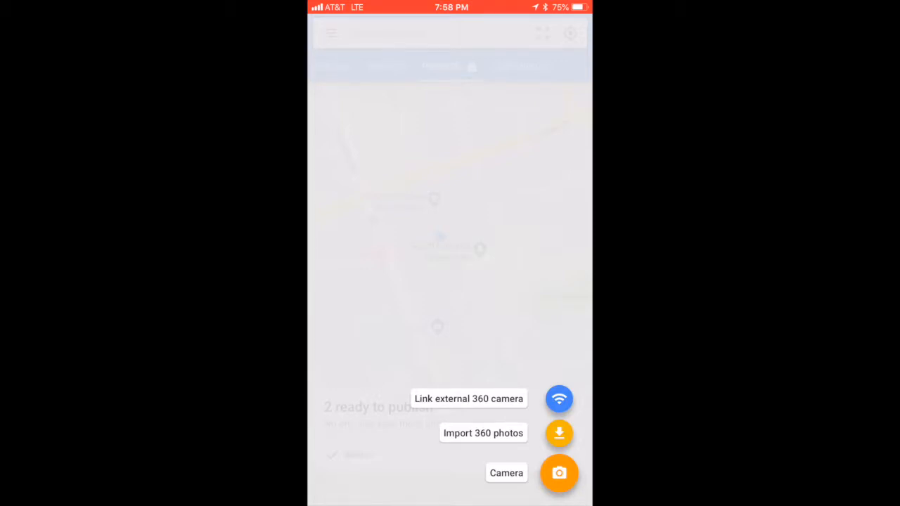
- Capture a new photo sphere of the State House lawn with the phone camera
left_click(559, 473)
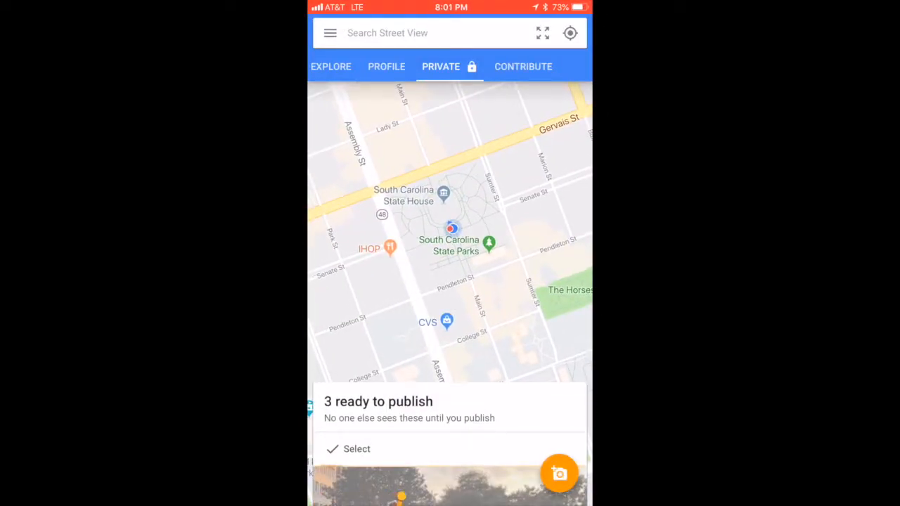
- Swipe up the '3 ready to publish' card and open the new State House panorama
scroll(450, 408, "down", 2)
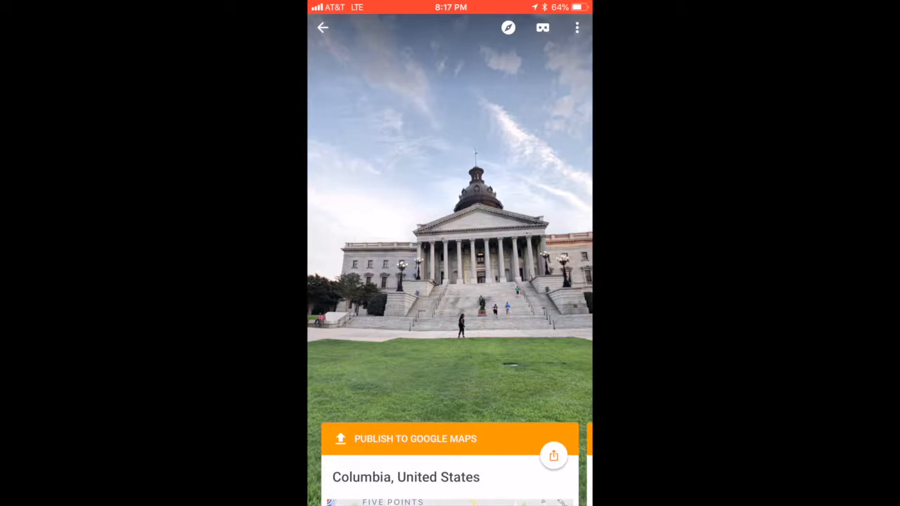
left_click(543, 27)
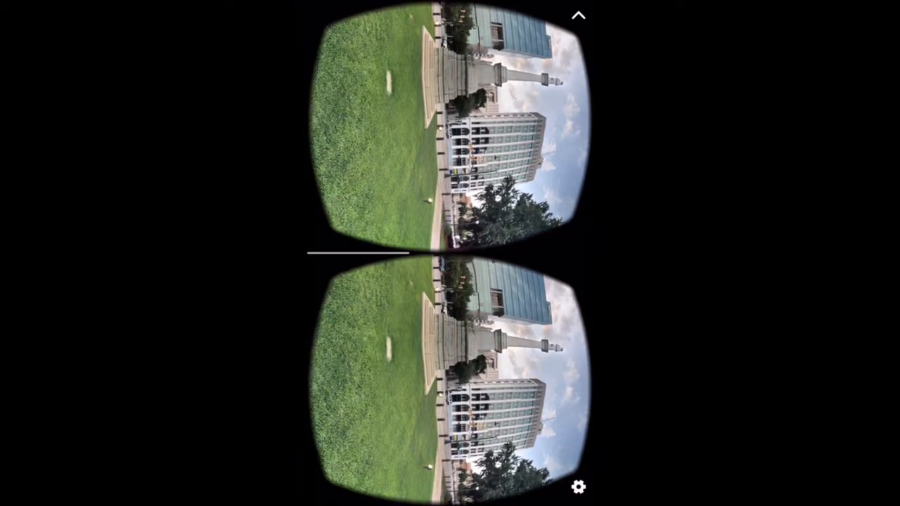
left_click(578, 15)
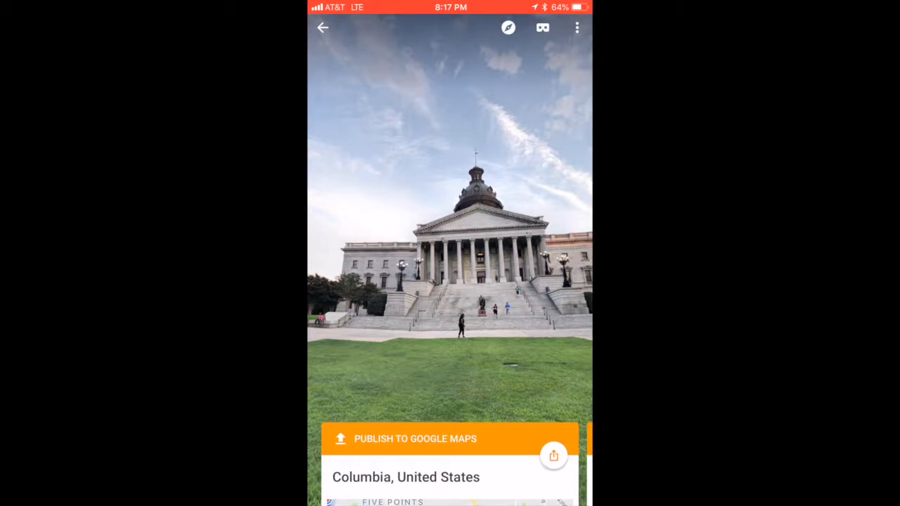
scroll(449, 464, "down", 2)
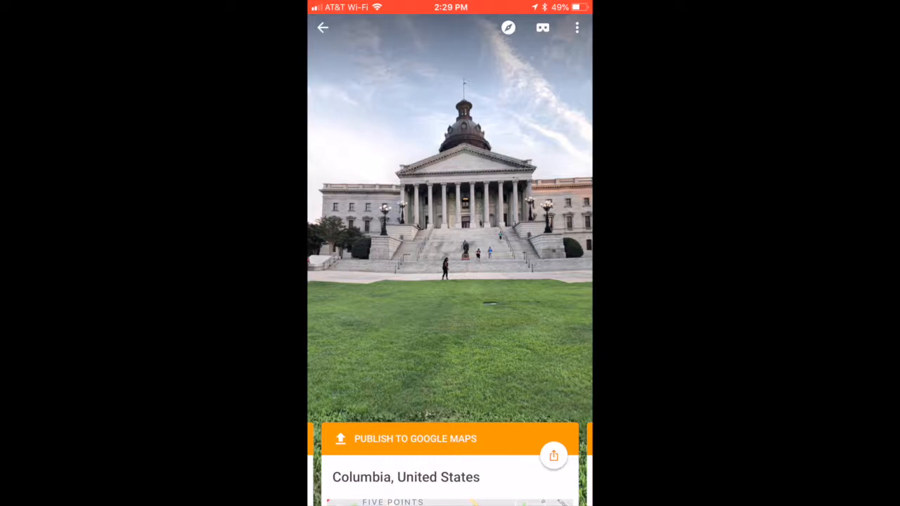
left_click(554, 456)
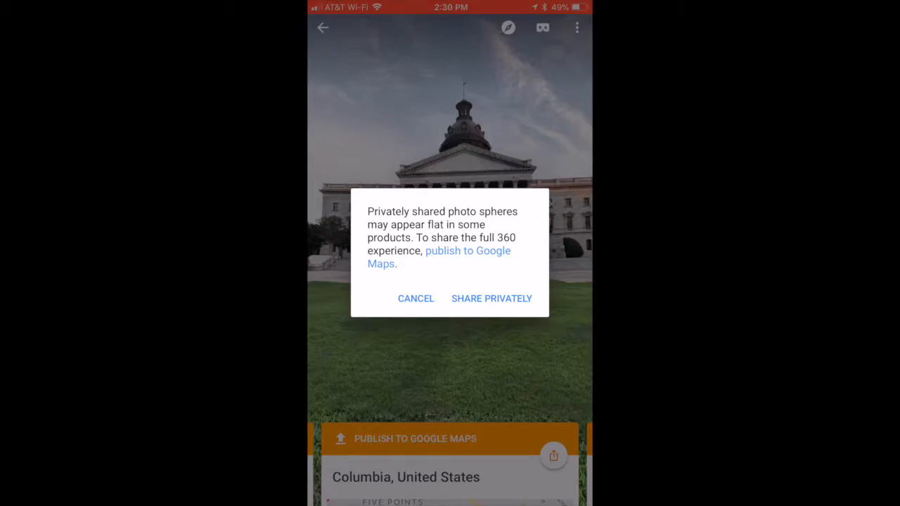
left_click(492, 298)
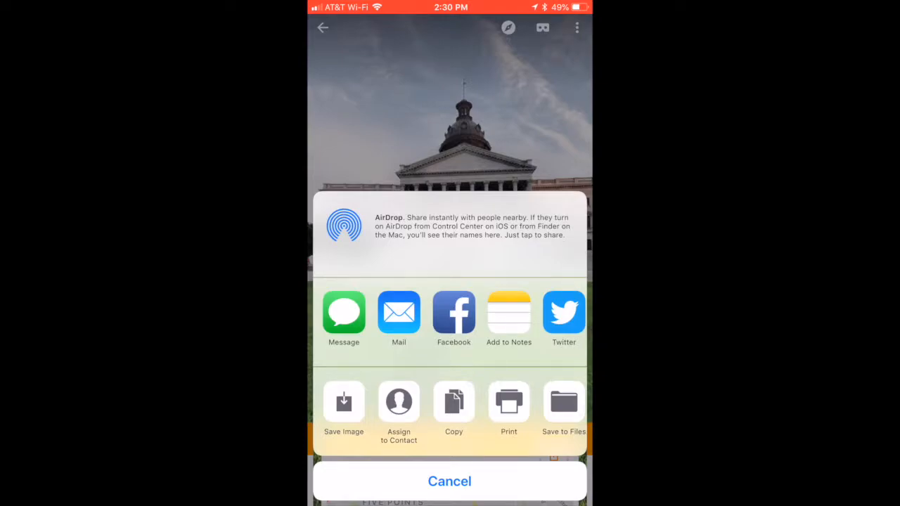
left_click(449, 481)
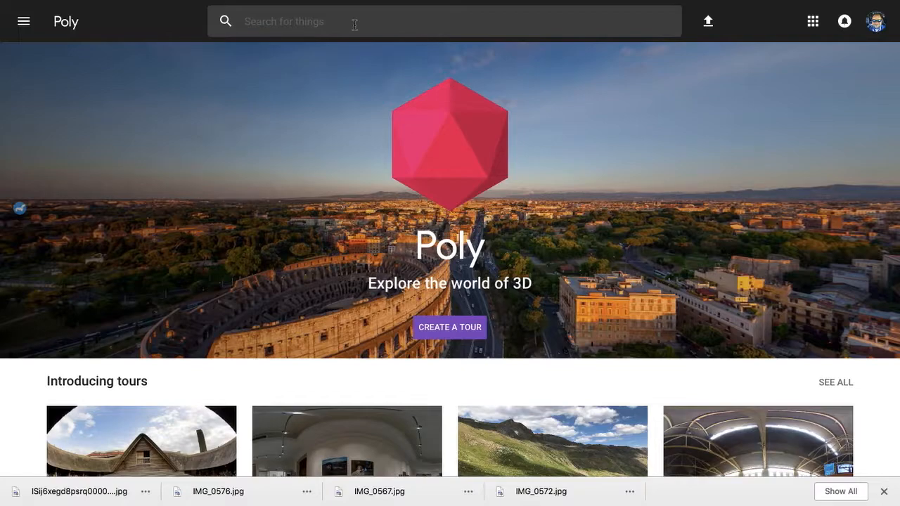
- Scroll through the Poly home page to browse its content
mouse_move(330, 2)
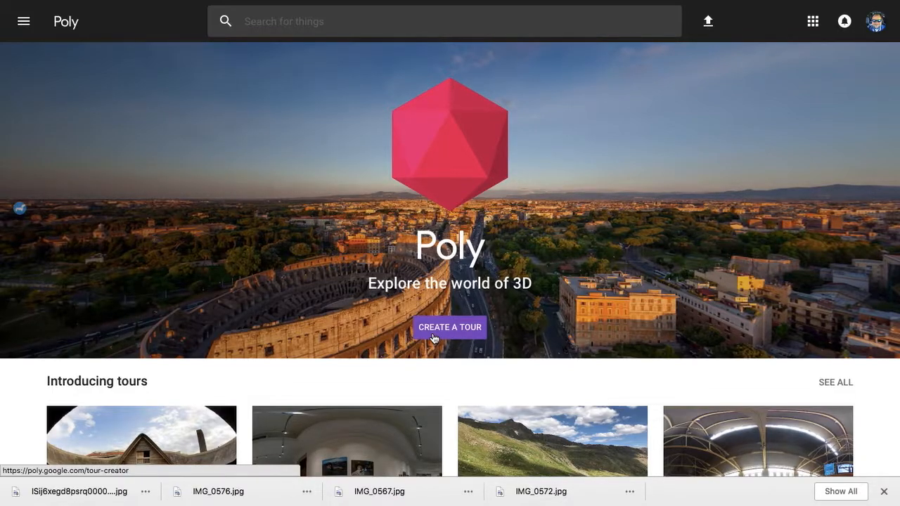
scroll(434, 338, "down", 3)
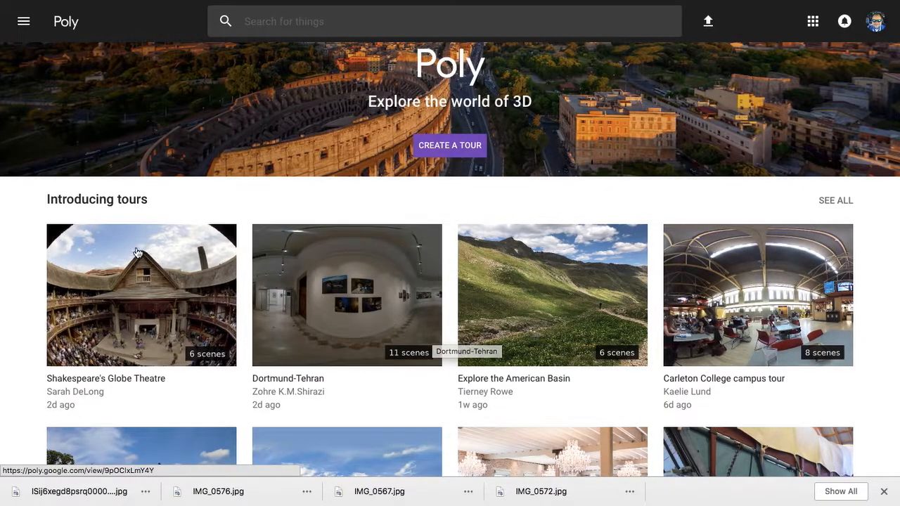
scroll(372, 303, "down", 4)
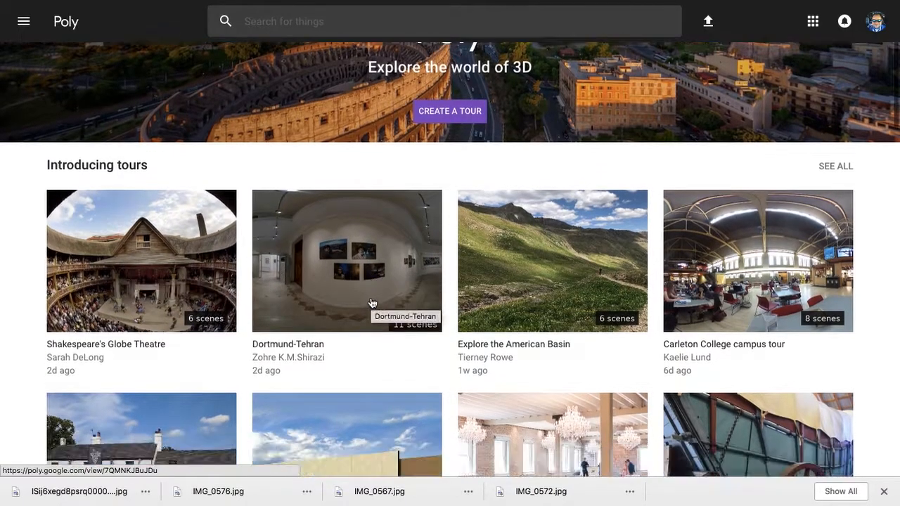
scroll(371, 302, "down", 8)
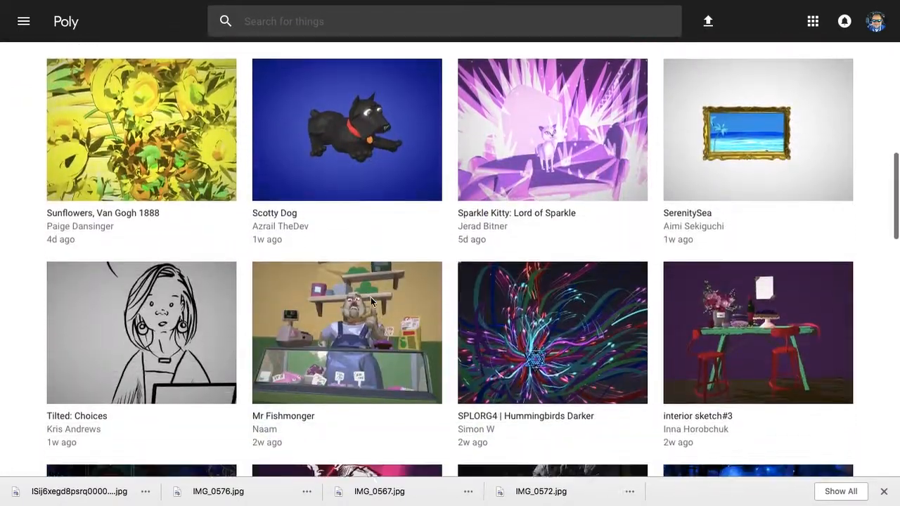
scroll(370, 303, "up", 12)
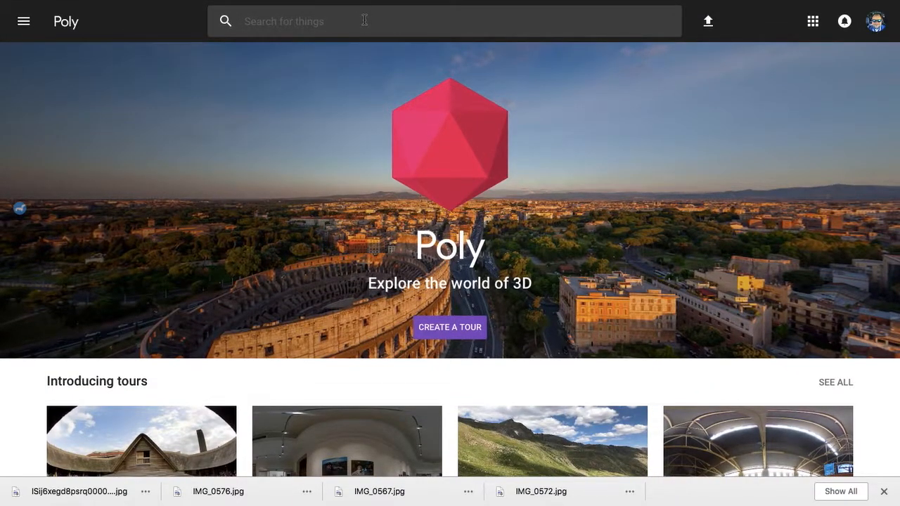
- Browse the Poly category list, close it, and start Create a Tour from the banner
left_click(23, 22)
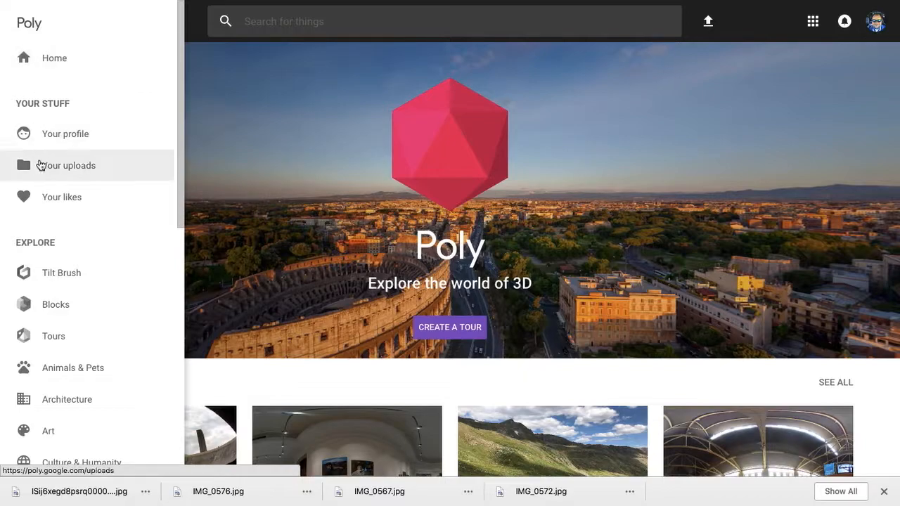
scroll(56, 289, "down", 2)
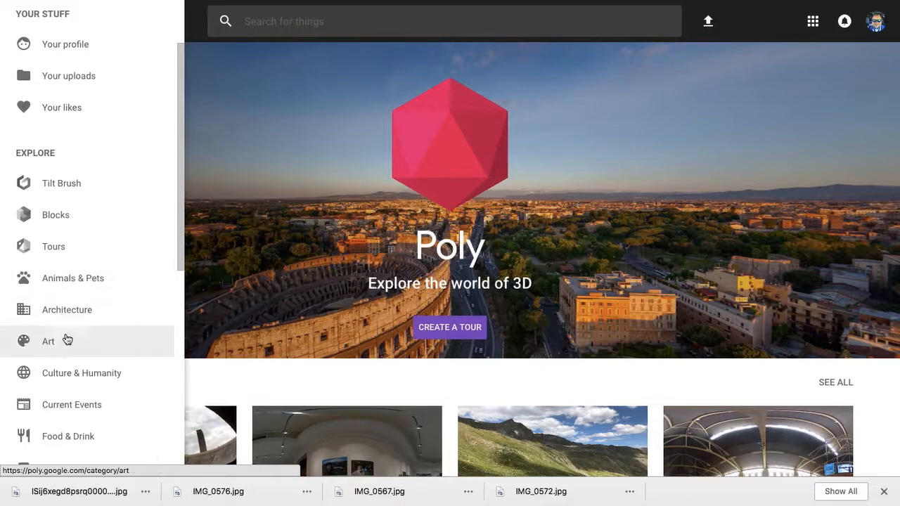
scroll(73, 378, "down", 6)
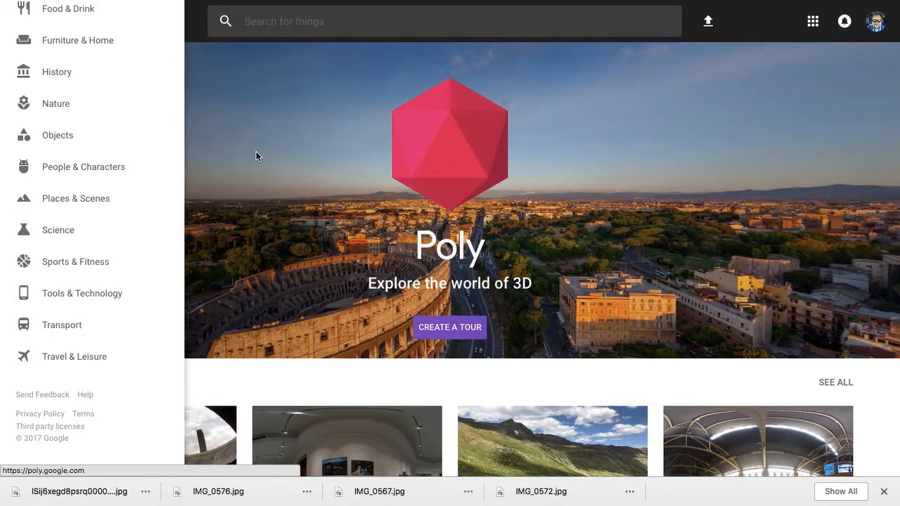
left_click(307, 27)
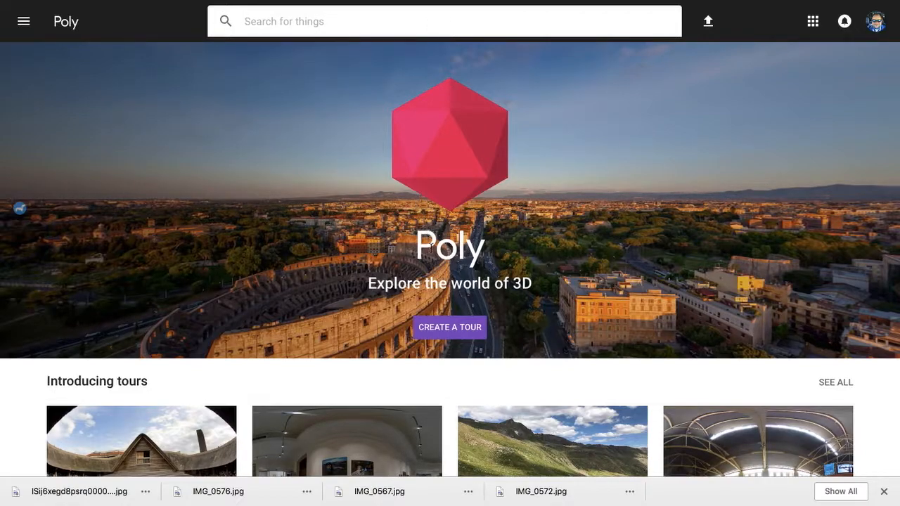
left_click(436, 337)
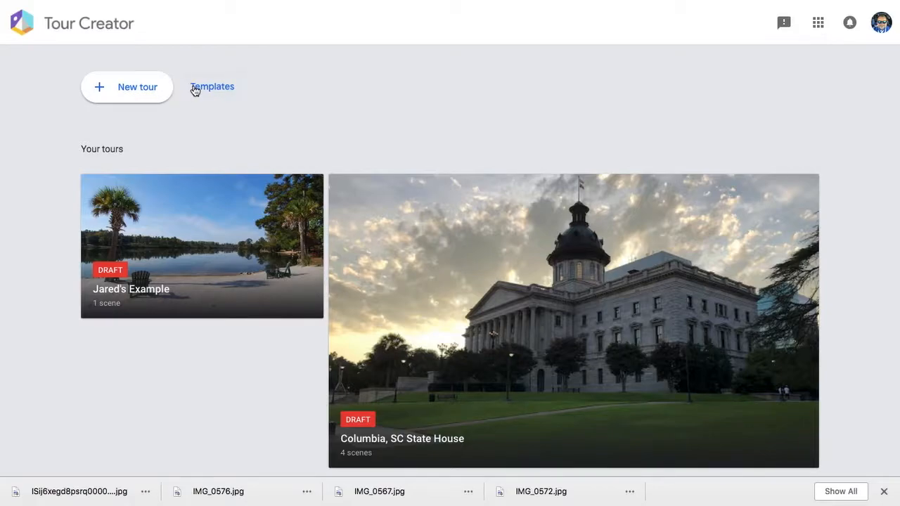
- Open the Columbia, SC State House tour and bring up the Add scene Street View picker
left_click(133, 103)
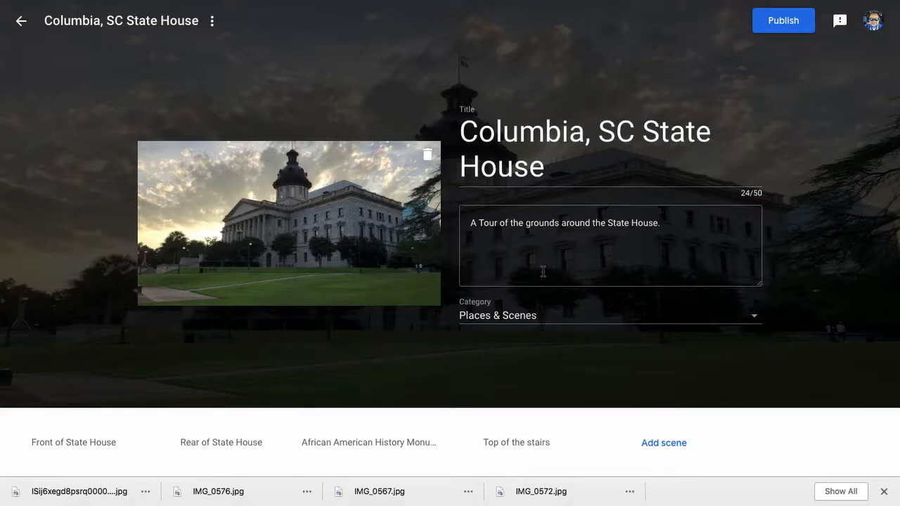
left_click(648, 443)
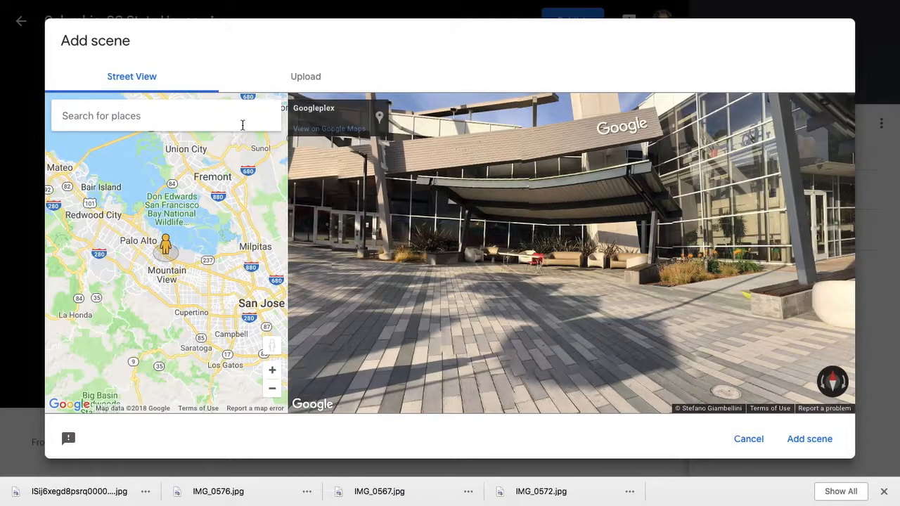
- Check the Upload option in Add scene, then cancel without adding a scene
left_click(306, 79)
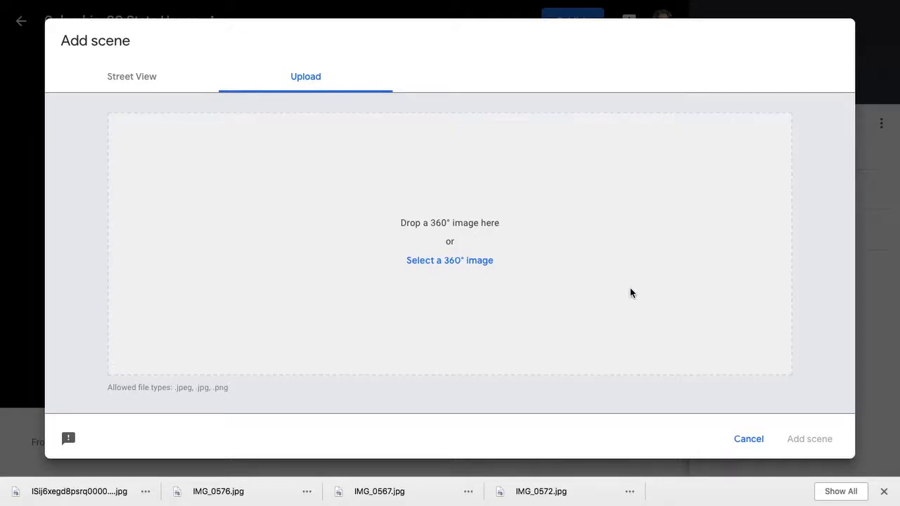
left_click(746, 441)
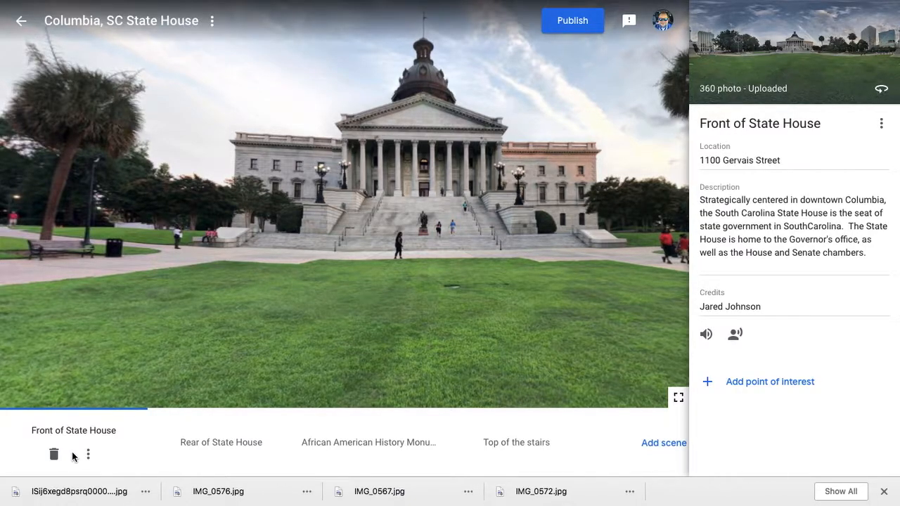
mouse_move(263, 275)
left_mouse_down()
mouse_move(29, 294)
mouse_move(58, 284)
mouse_move(346, 261)
mouse_move(393, 289)
mouse_move(291, 287)
mouse_move(229, 274)
mouse_move(250, 279)
left_mouse_up()
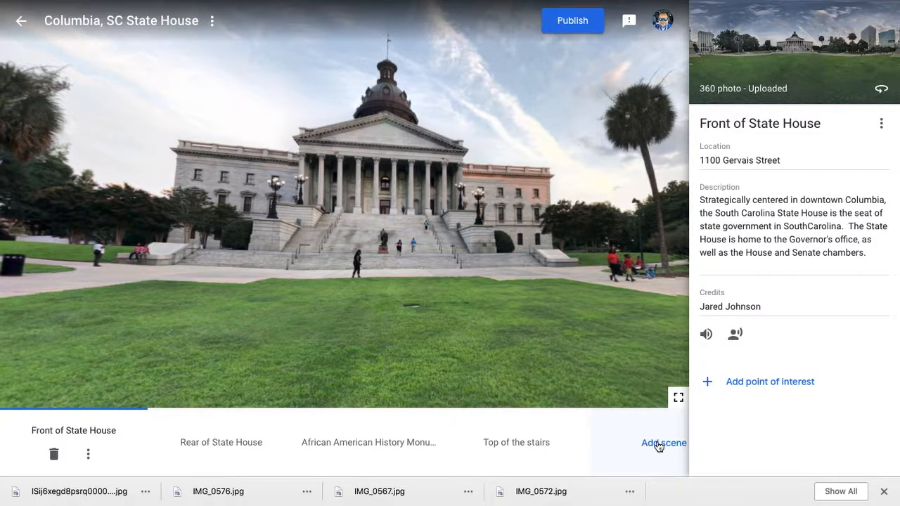
- Review the rear scene's Wade Hampton Monument point, then show the African American History Monument scene
left_click(243, 443)
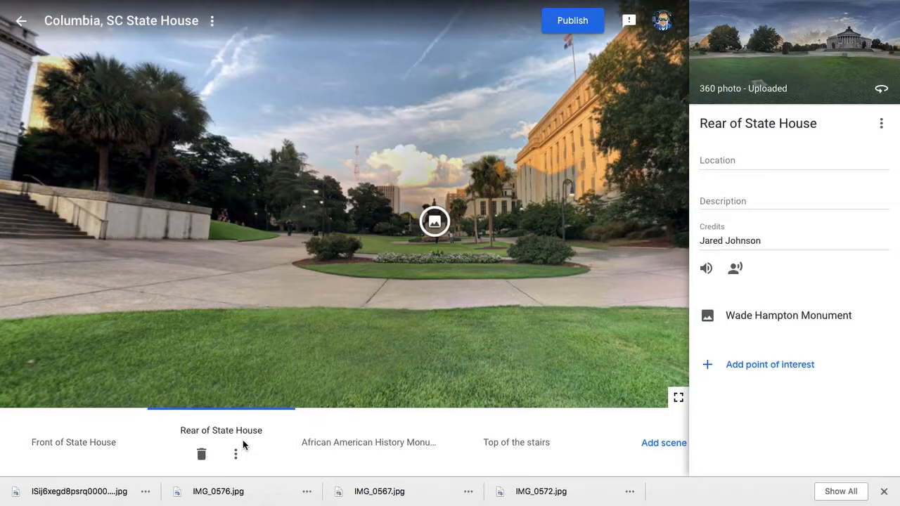
mouse_move(269, 277)
left_mouse_down()
mouse_move(391, 231)
mouse_move(444, 295)
mouse_move(446, 312)
mouse_move(323, 310)
mouse_move(272, 285)
left_mouse_up()
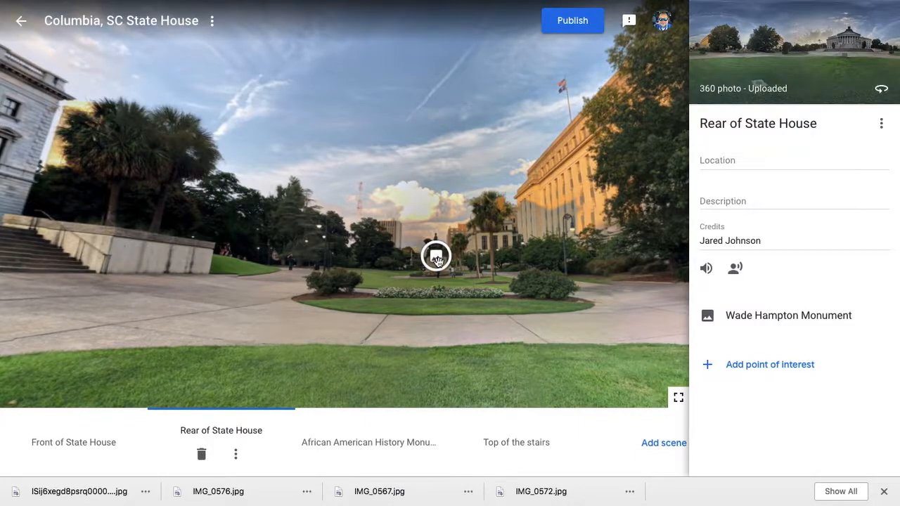
left_click(745, 317)
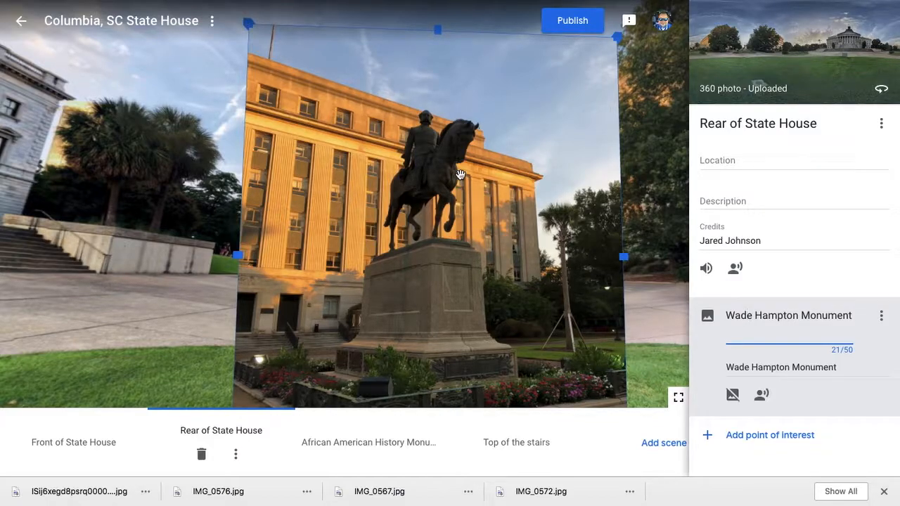
left_click(617, 37)
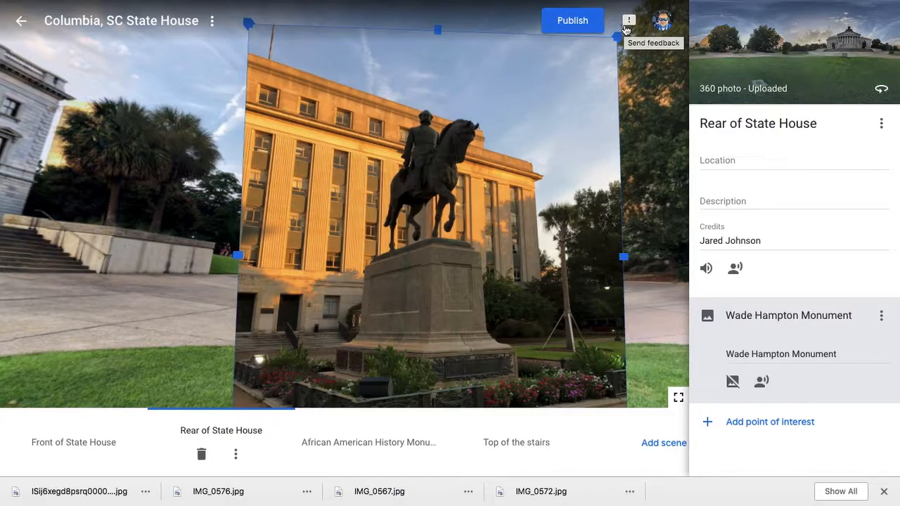
left_click(369, 435)
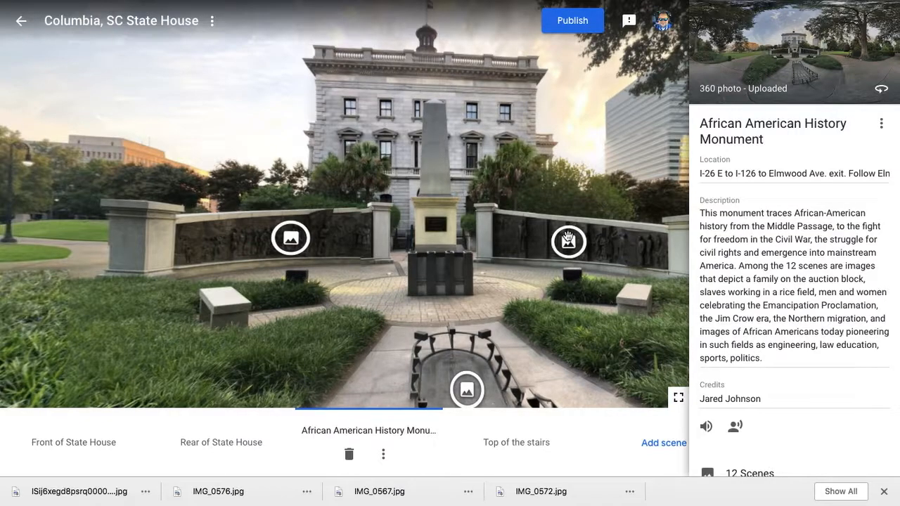
- Review the monument's three image points, including Slave Boat, then open the Publish window
left_click(568, 241)
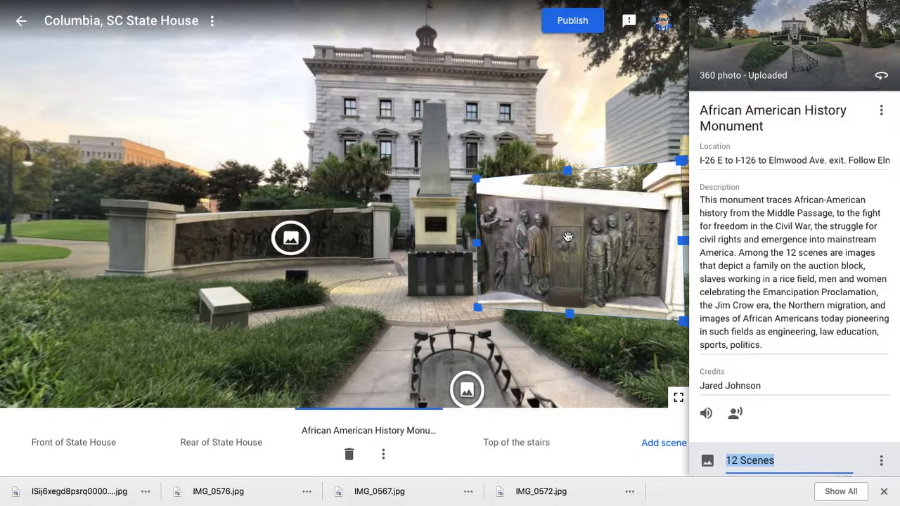
left_click(293, 251)
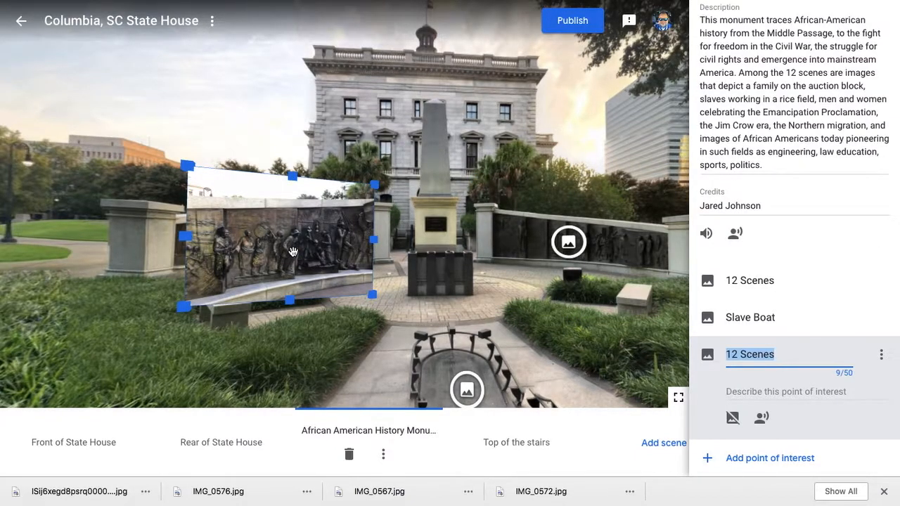
left_click(468, 391)
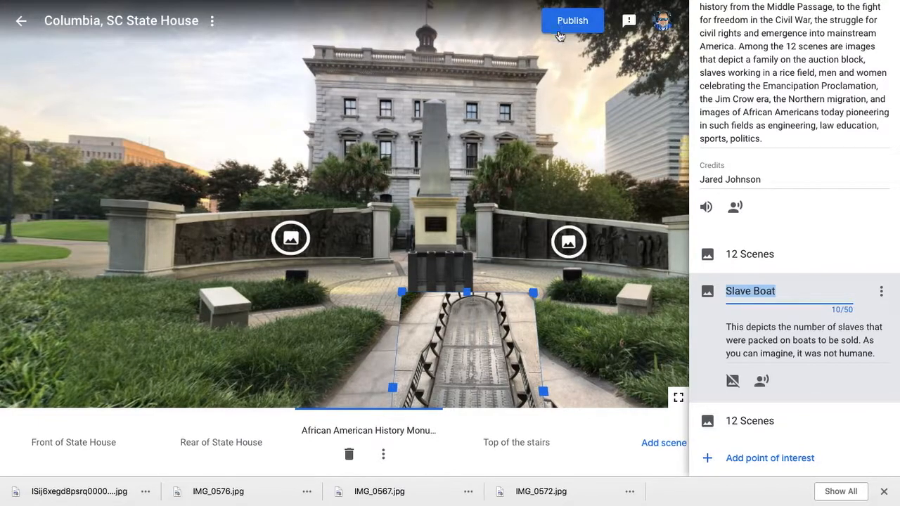
left_click(561, 31)
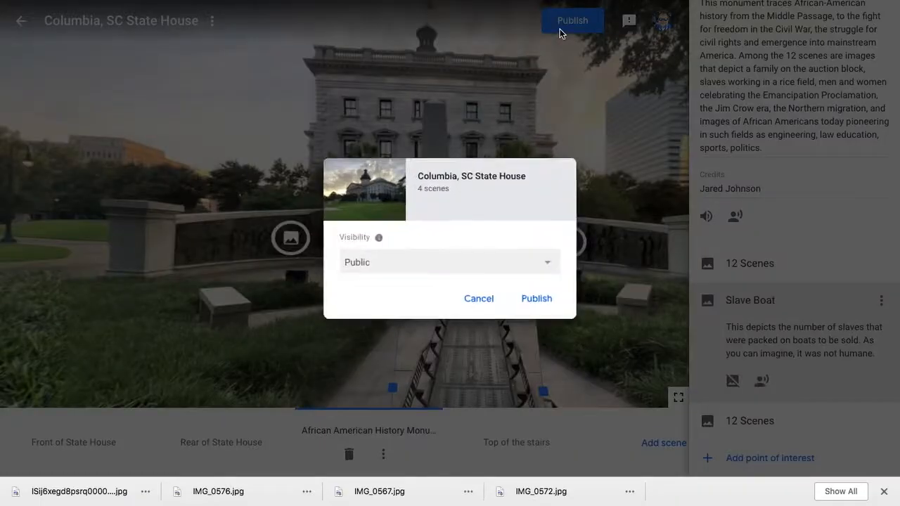
- Publish the tour with Public visibility and view it on its Poly page
left_click(534, 262)
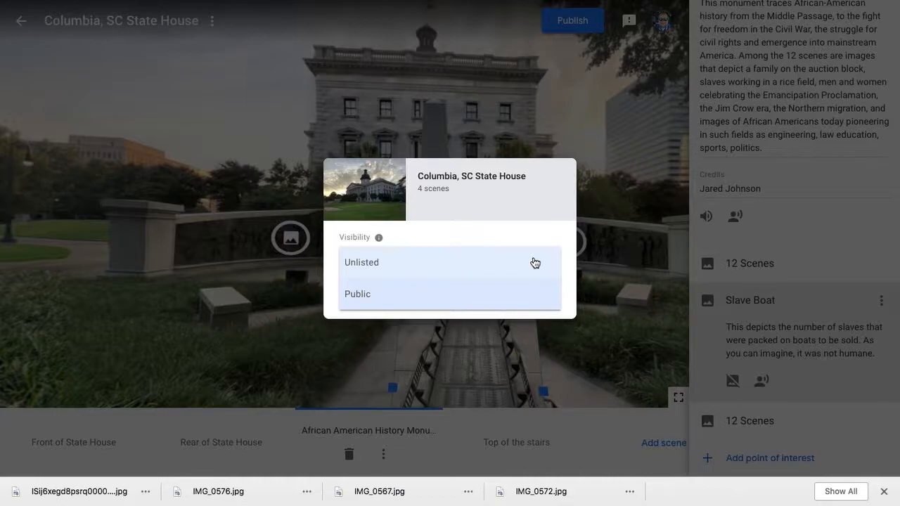
left_click(509, 296)
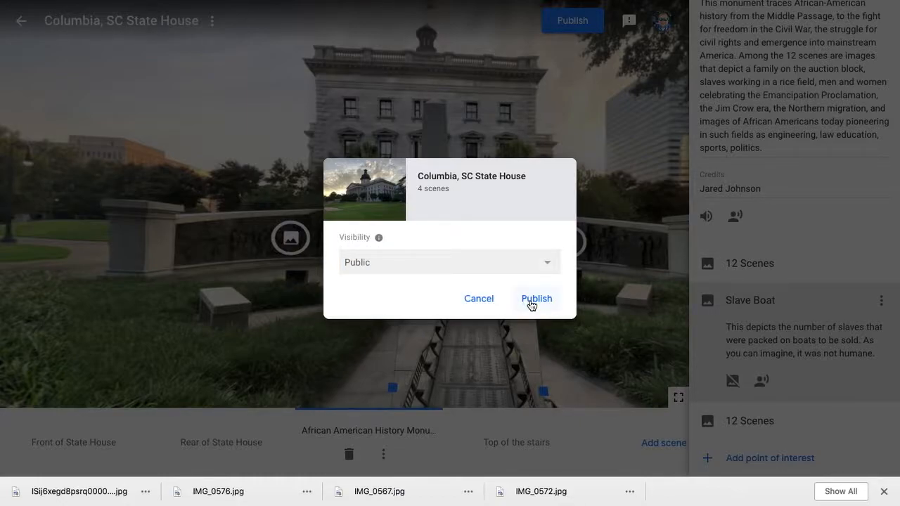
left_click(532, 301)
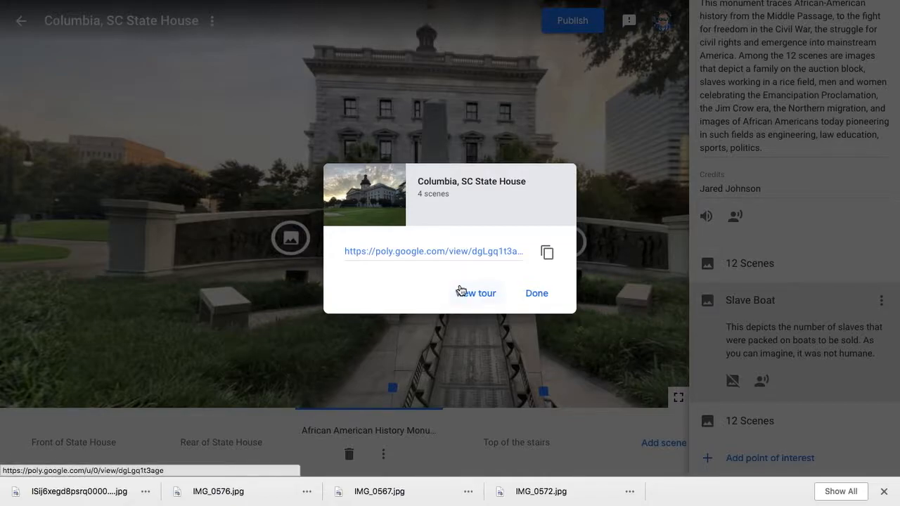
left_click(476, 296)
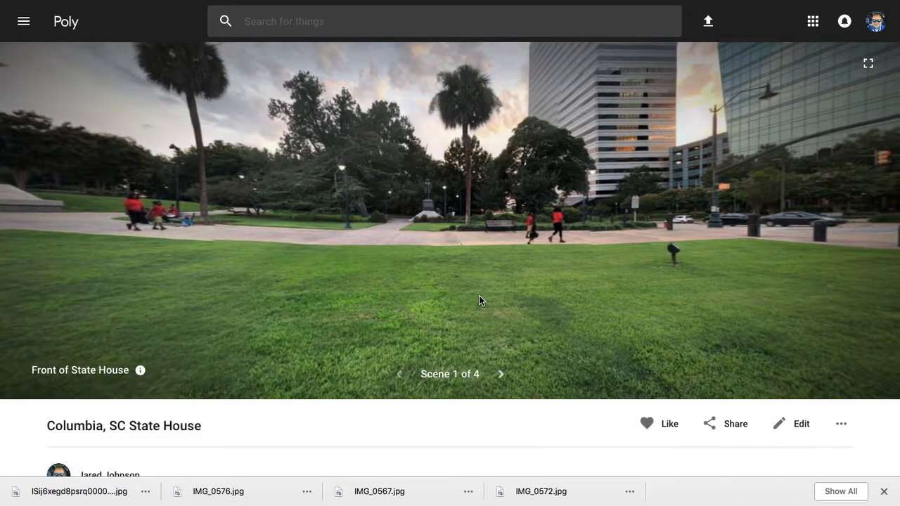
- Look around Scene 1, jump to Rear of State House, then view the tour in Cardboard VR
left_click_drag(467, 287, 258, 299)
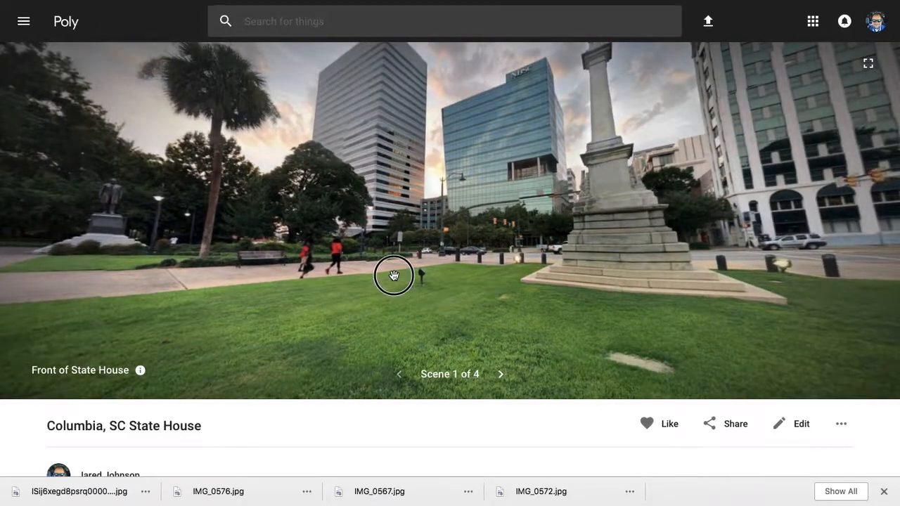
left_click(393, 274)
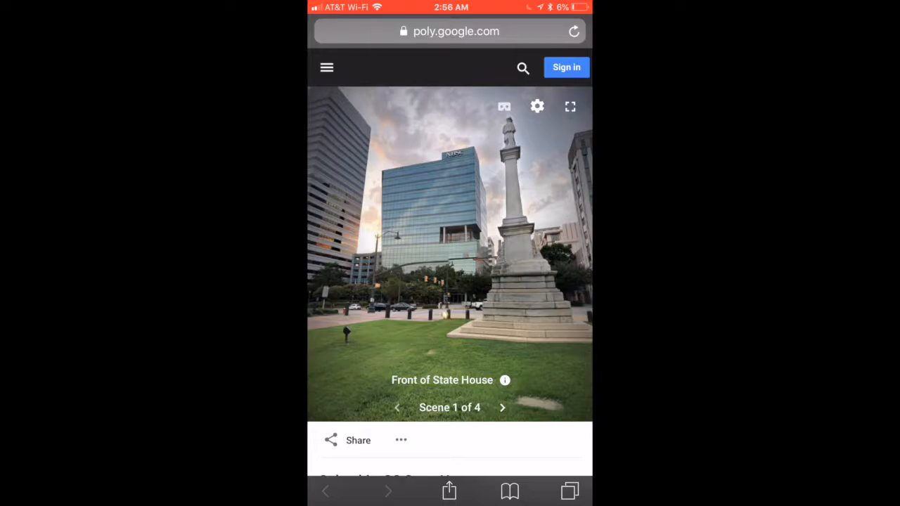
left_click(504, 106)
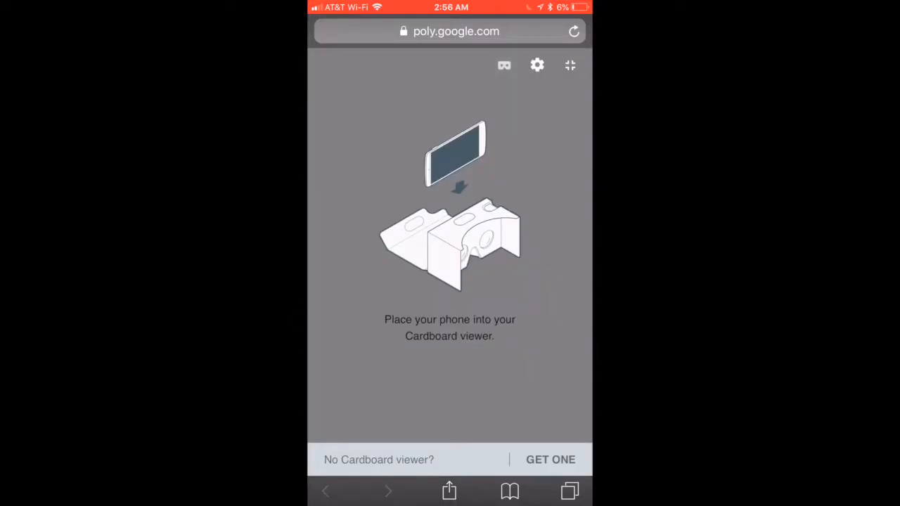